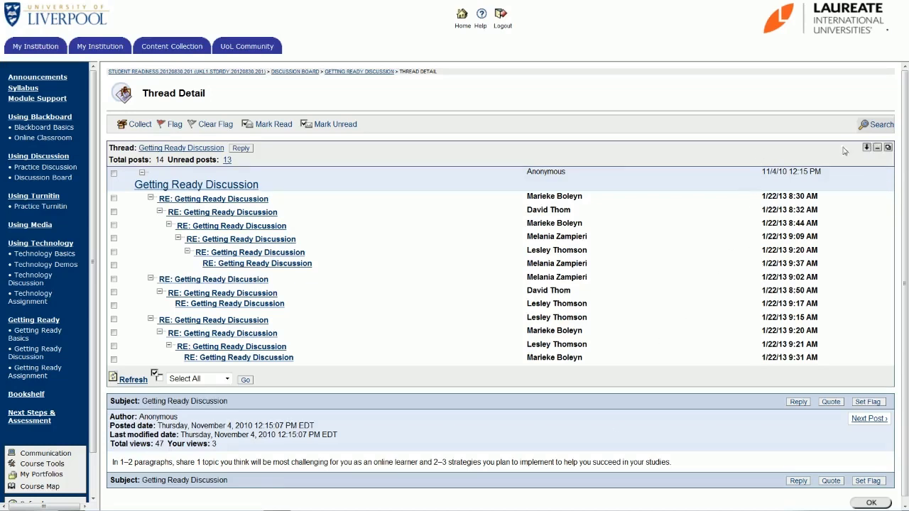
click(866, 148)
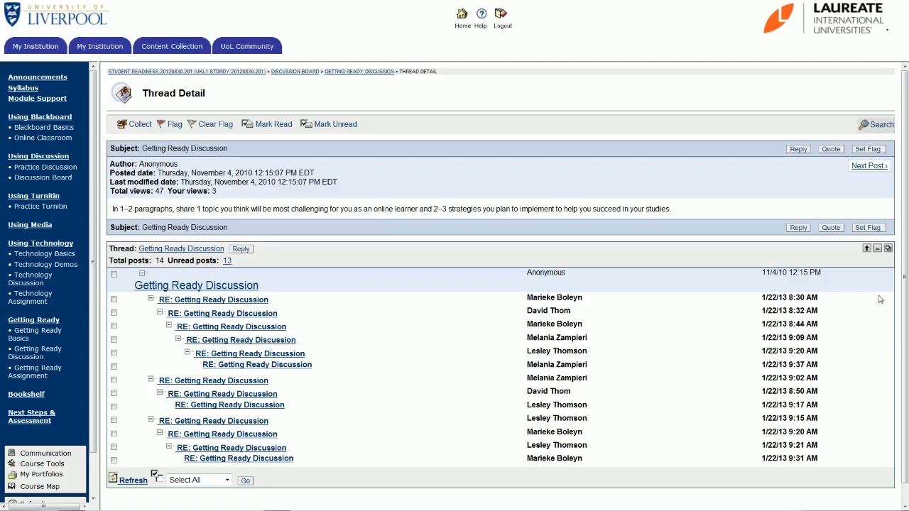
click(879, 249)
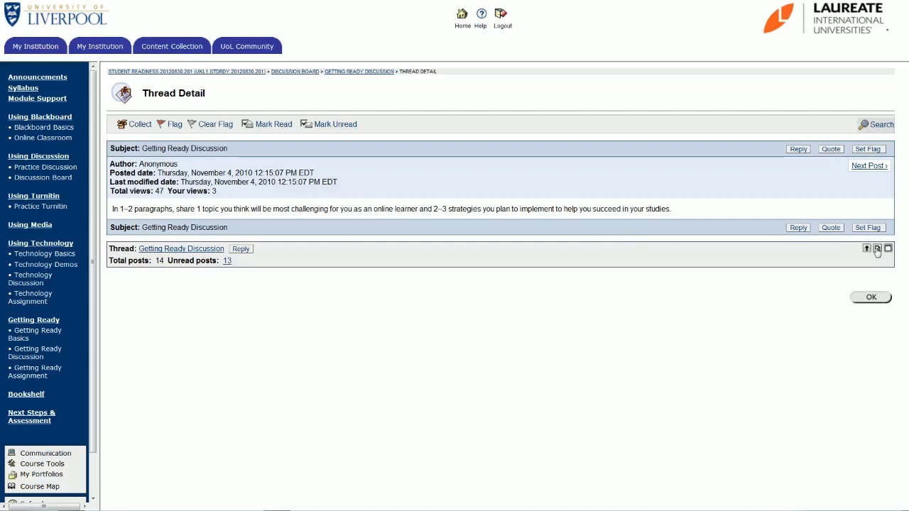
click(877, 250)
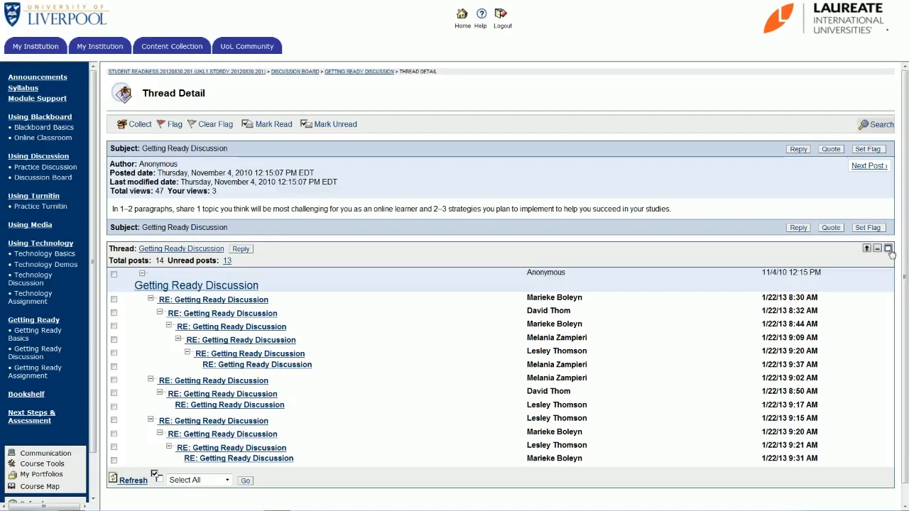
click(888, 249)
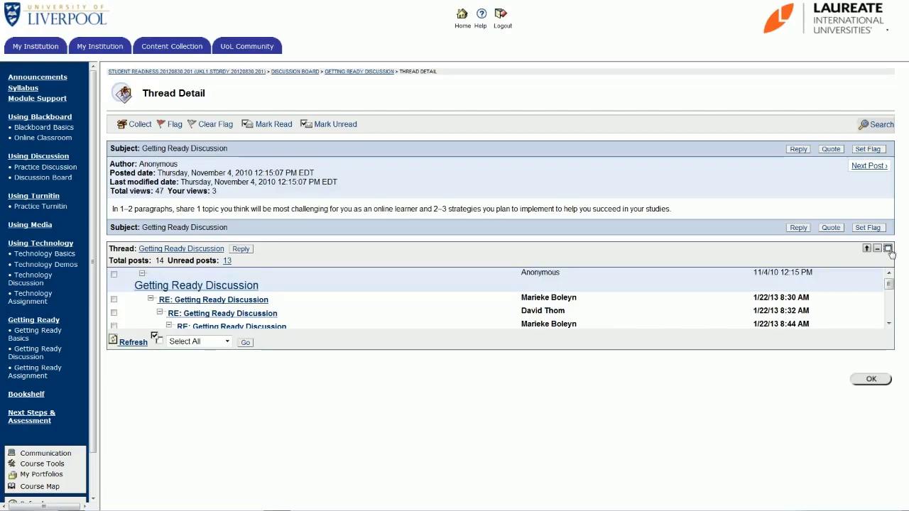
click(887, 250)
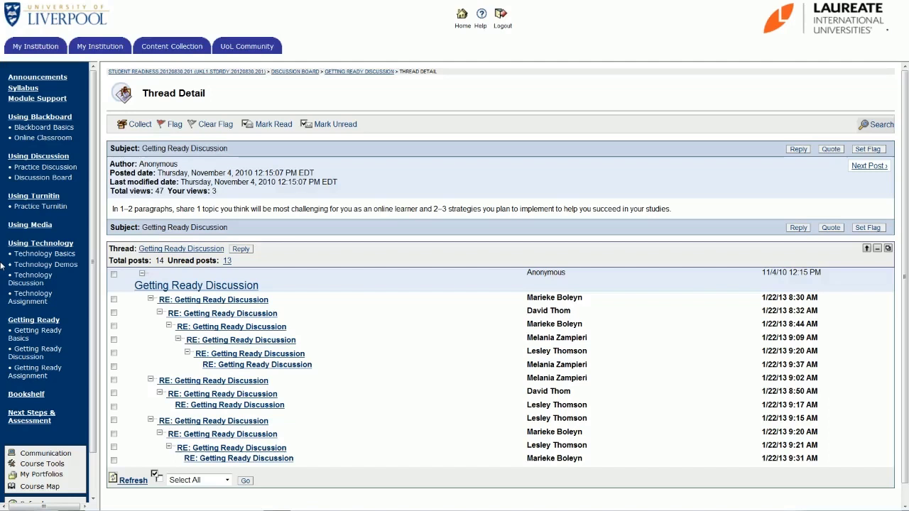
Step: Search the thread page for a student's first name with Ctrl+F
key(ctrl+f)
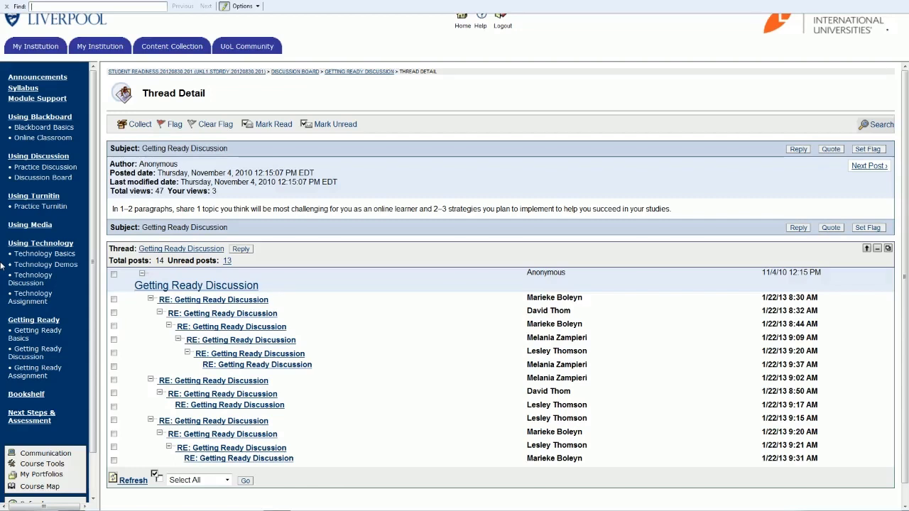
text(David)
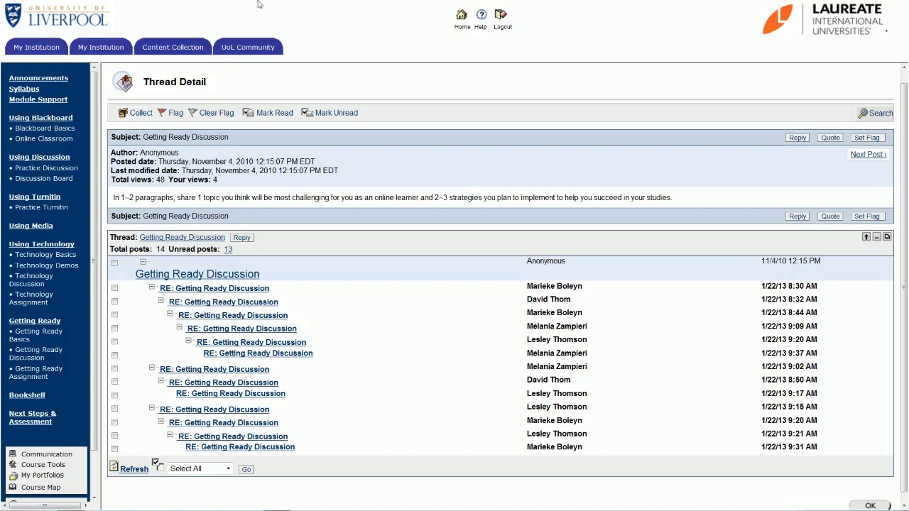
Step: Find a student's name on the page and tick her 8:30, 8:44, 9:20 and 9:31 AM replies
mouse_move(236, 7)
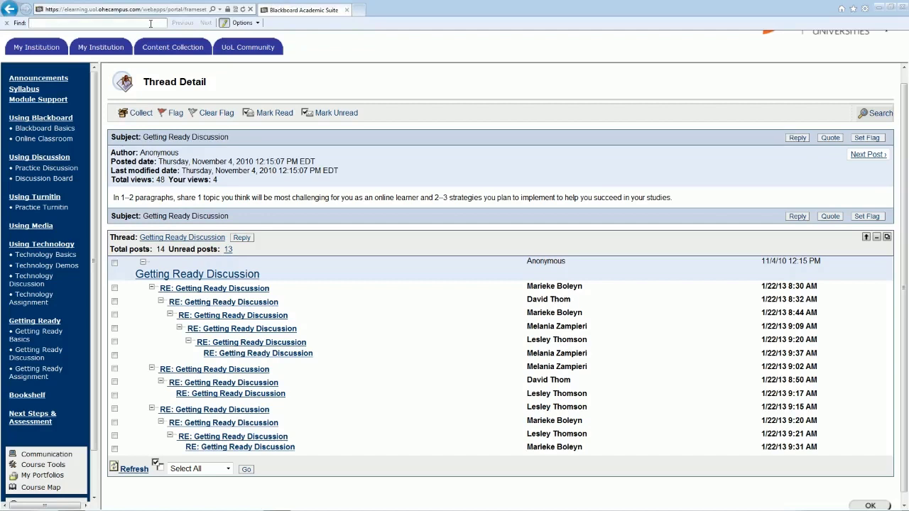
text(marieke)
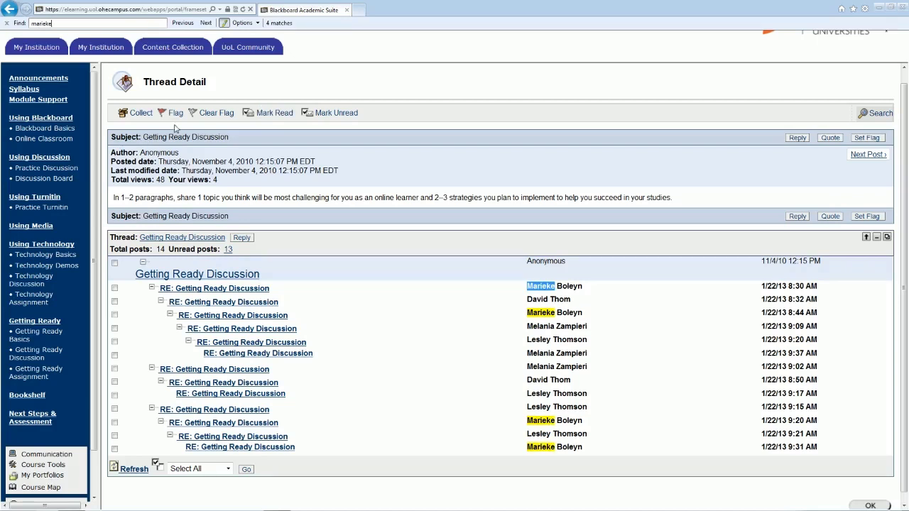
click(115, 289)
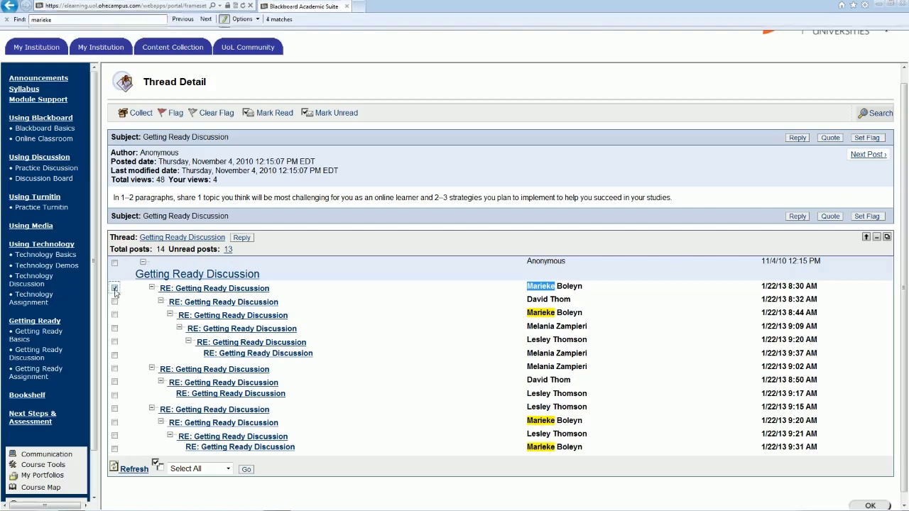
click(114, 315)
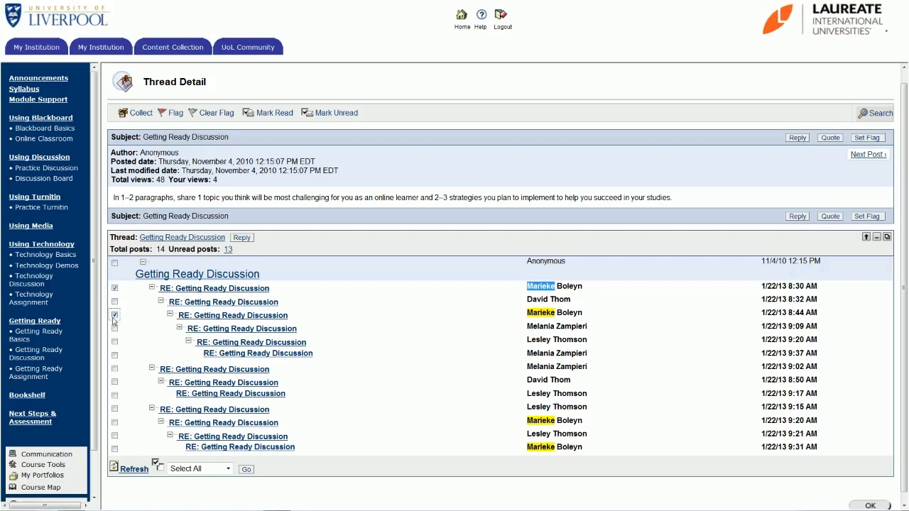
click(115, 423)
click(114, 449)
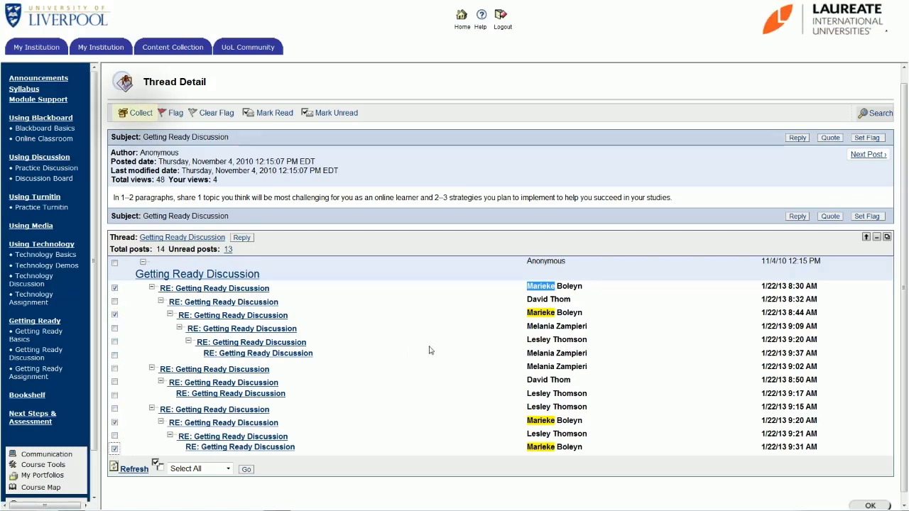
click(139, 115)
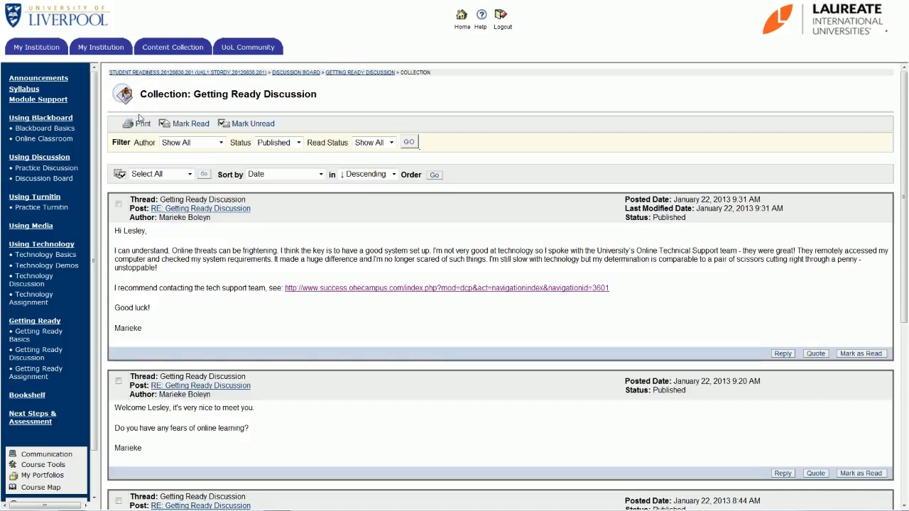
drag(905, 113, 905, 332)
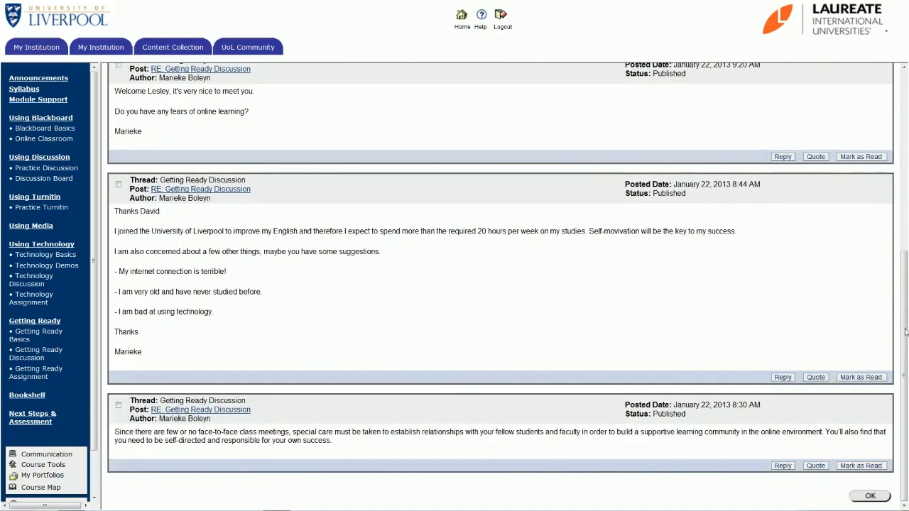
Step: Return to the thread, flag the 9:37 AM reply, then clear that flag
click(869, 496)
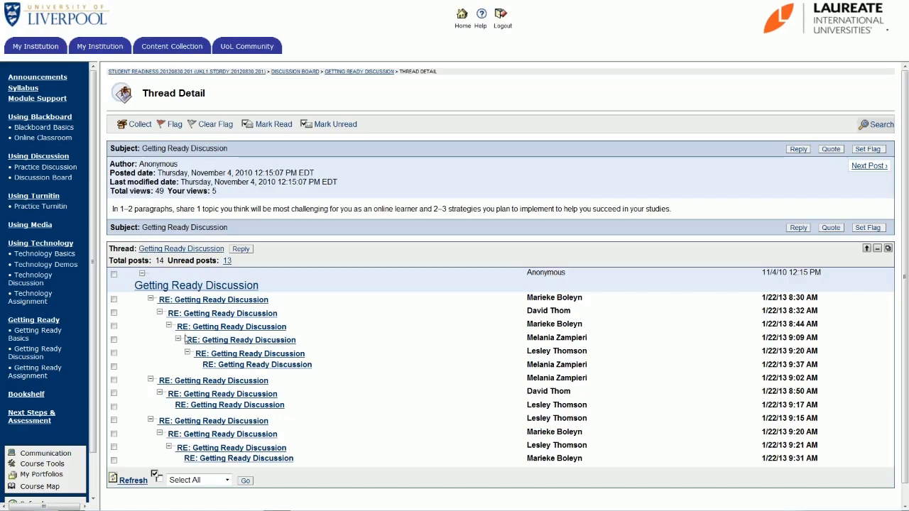
click(114, 367)
click(172, 125)
click(114, 368)
click(210, 126)
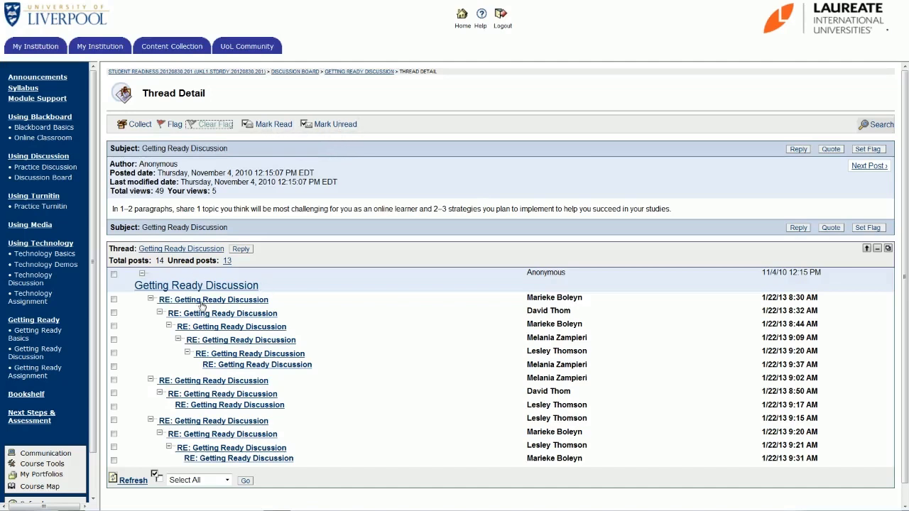
Step: Mark the author's 8:30, 8:44, 9:20 and 9:31 AM replies as read
mouse_move(210, 4)
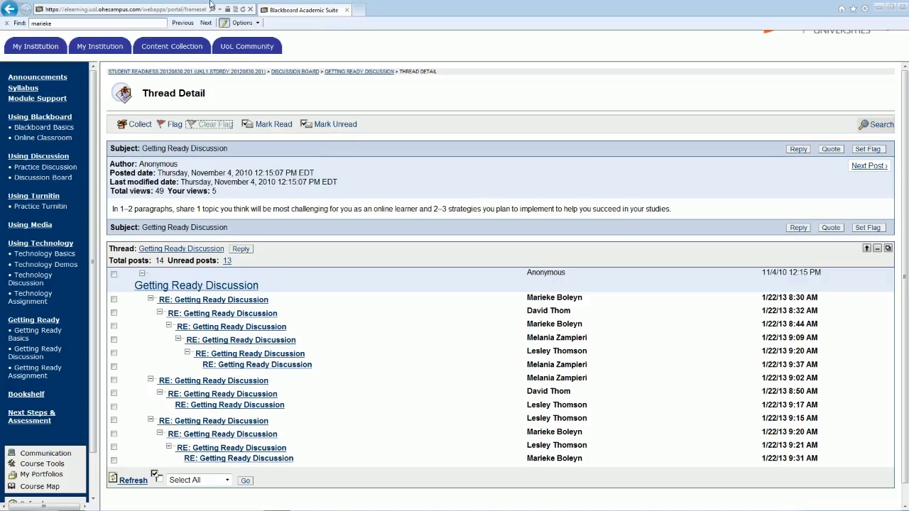
click(121, 22)
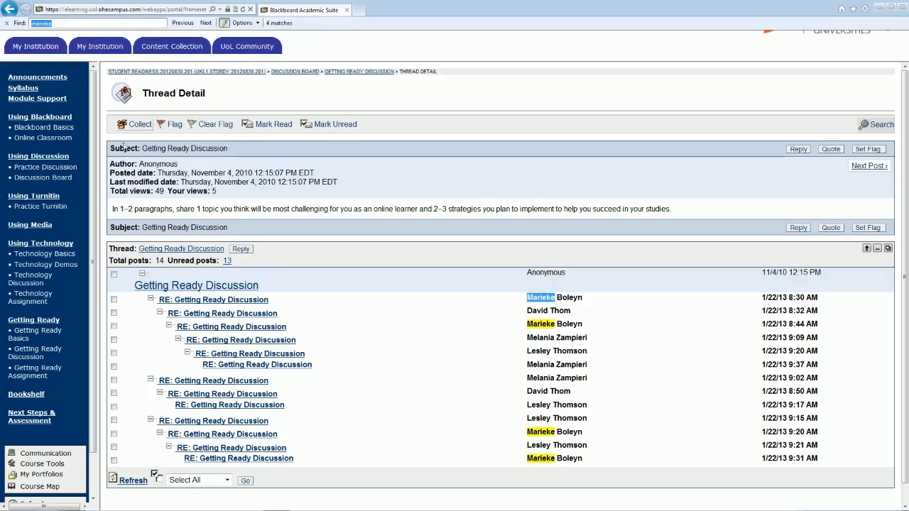
click(113, 299)
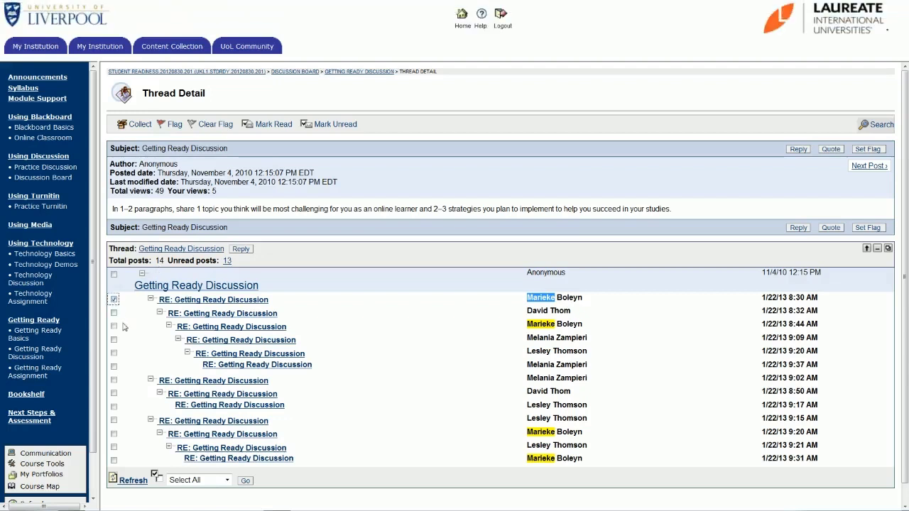
click(114, 326)
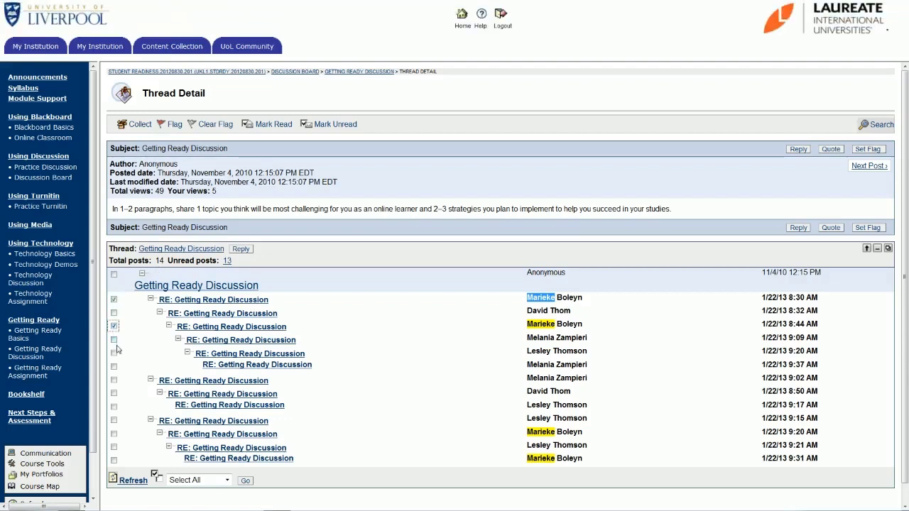
click(114, 433)
click(114, 461)
click(273, 126)
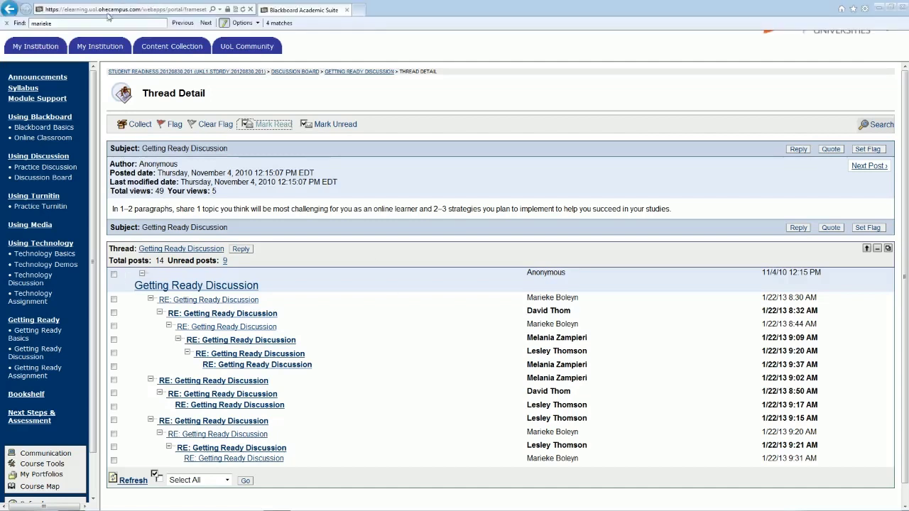
Step: Rerun the name search and mark the 8:30, 8:44, 9:20 and 9:31 AM replies unread
click(106, 23)
click(107, 23)
key(Return)
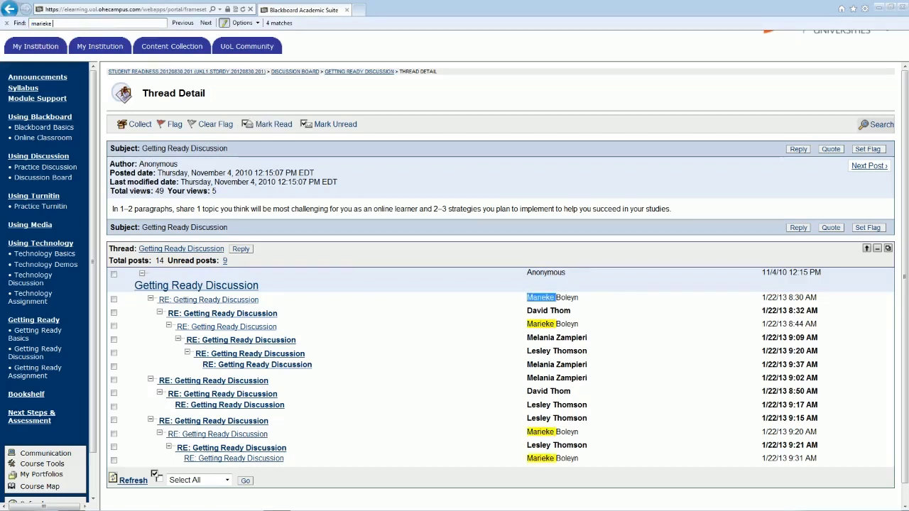
click(114, 300)
click(114, 326)
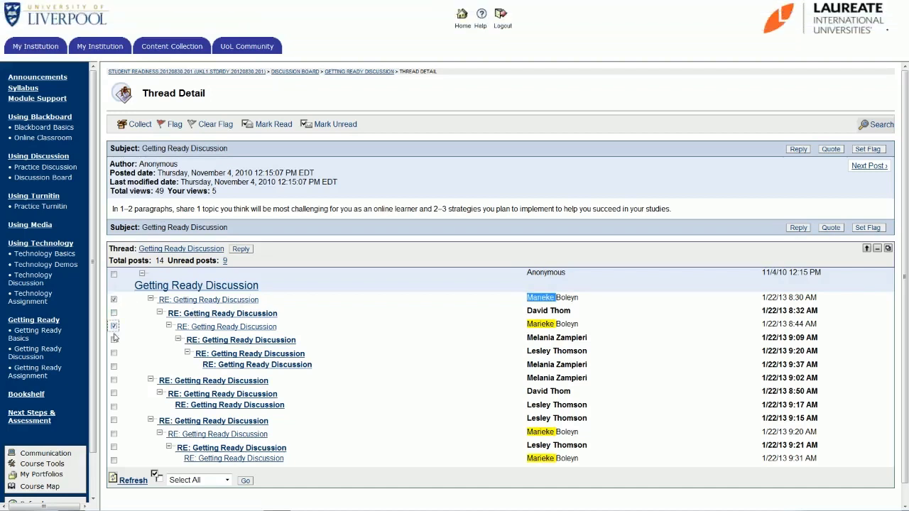
click(113, 434)
click(114, 460)
click(340, 128)
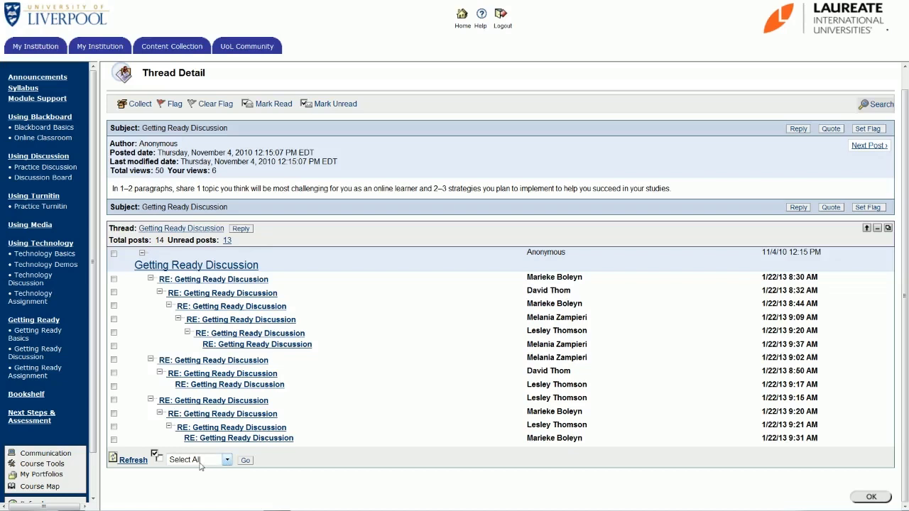
click(228, 465)
click(218, 471)
click(245, 462)
click(228, 460)
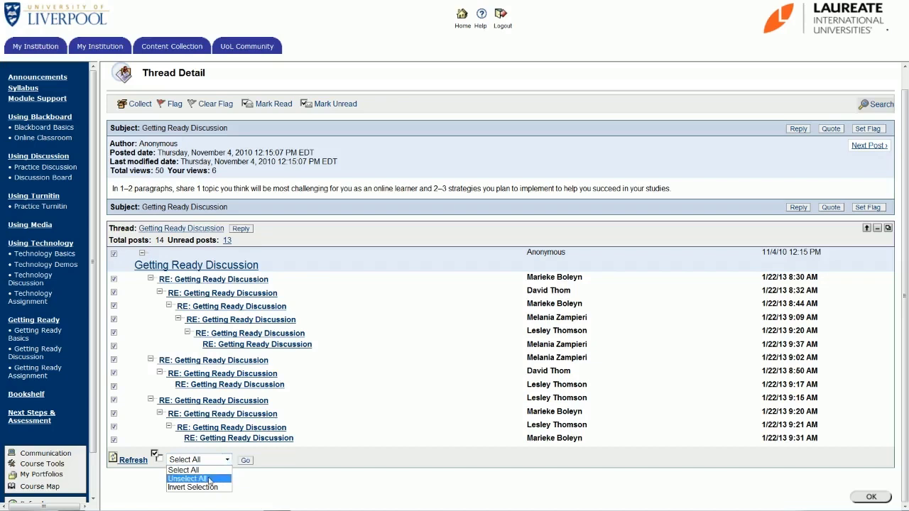
click(209, 480)
click(246, 460)
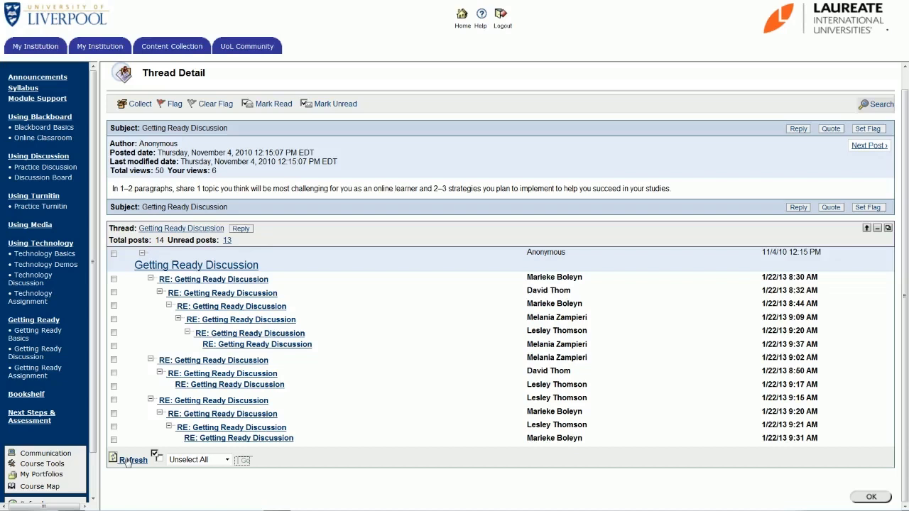
Step: Refresh the Getting Ready Discussion post list to show 51 total views
click(132, 461)
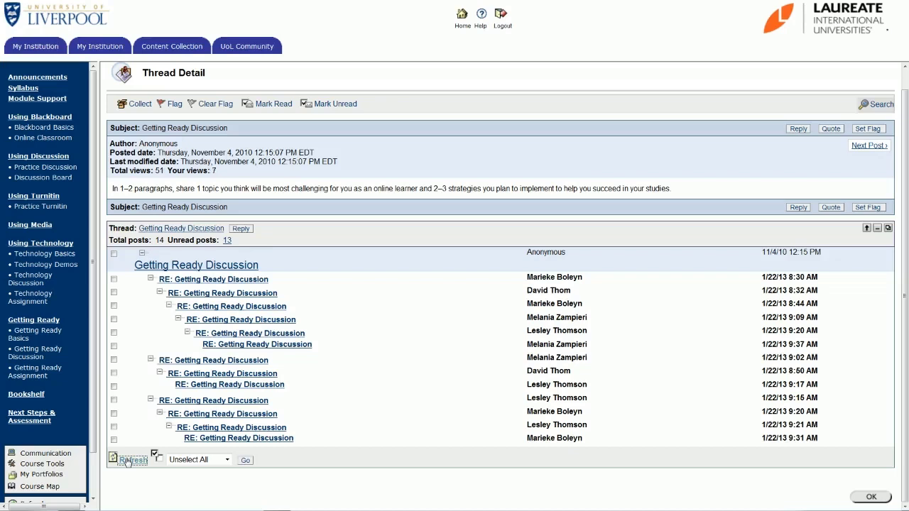